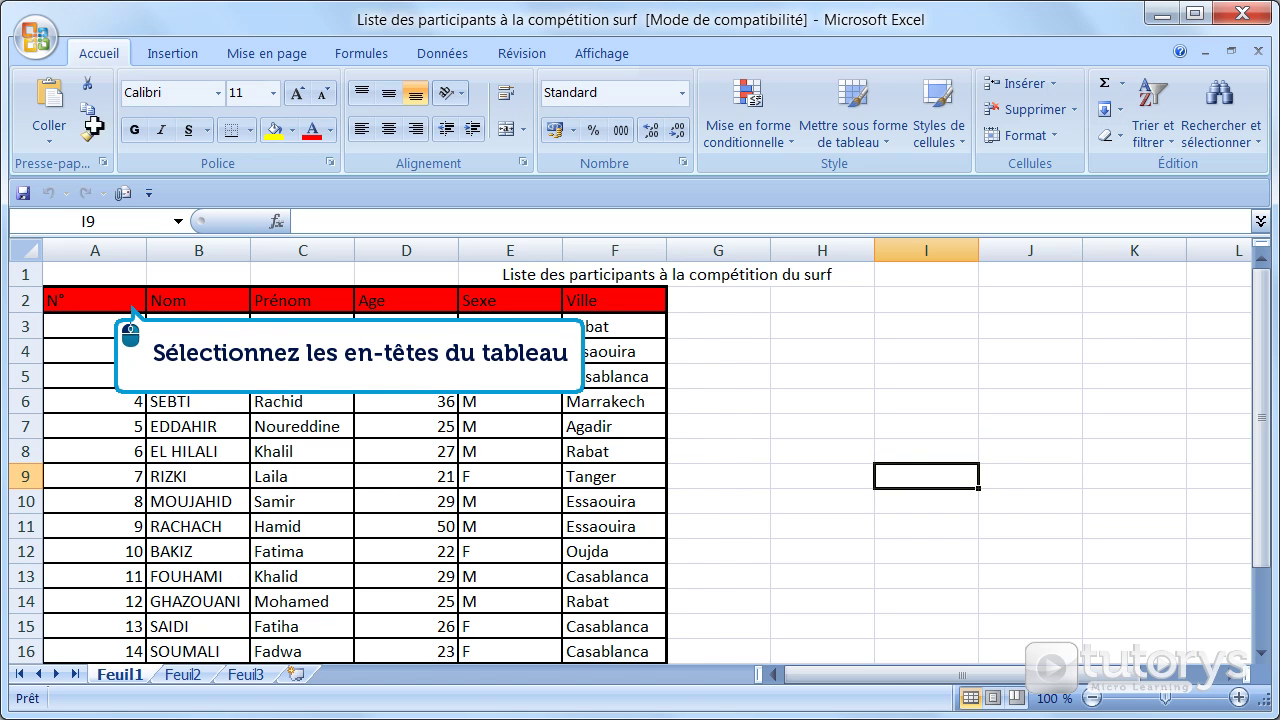
Select the header cells A2:F2, N° through Ville
drag(106, 300, 629, 308)
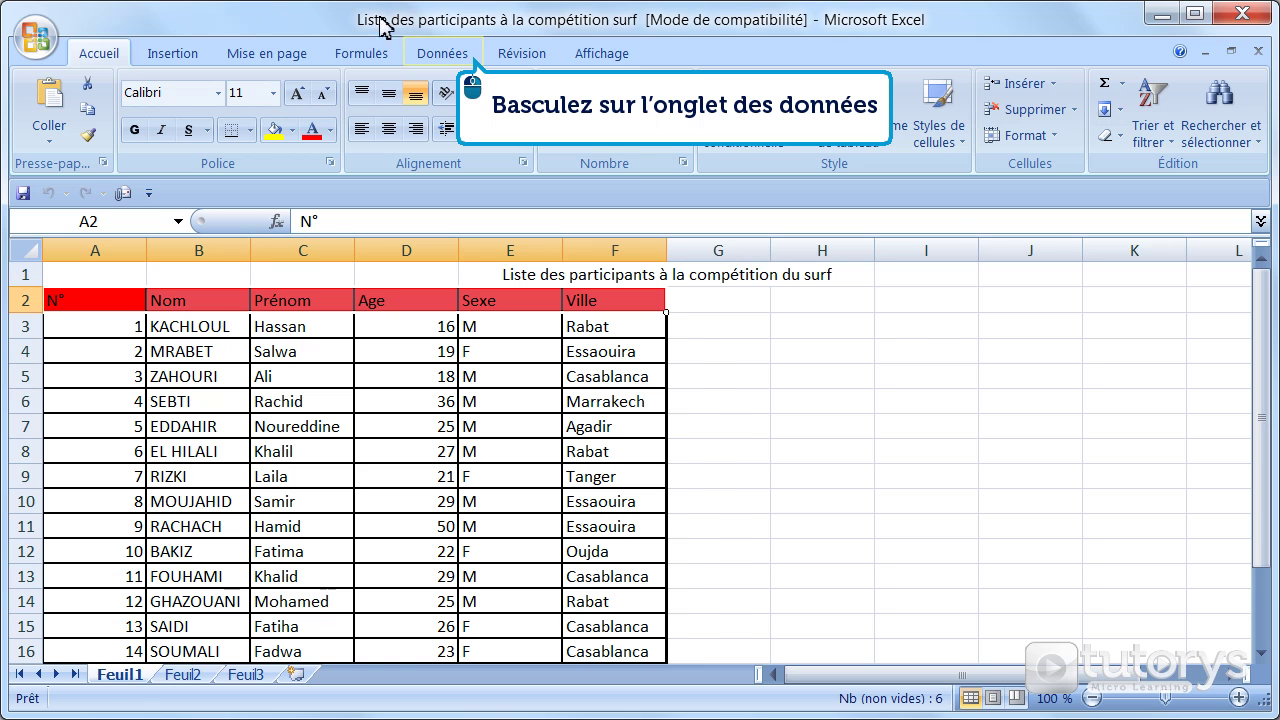
Turn on Filtrer from the Données tab for the N°–Ville header row
click(448, 52)
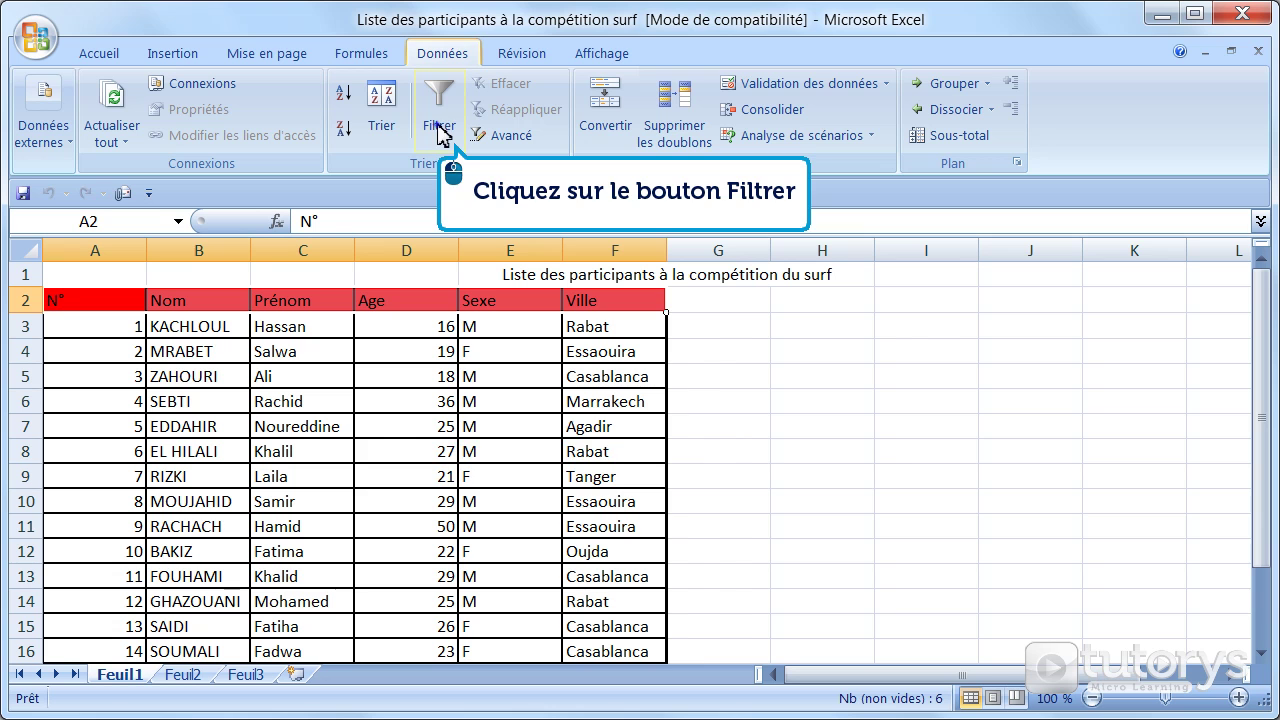
click(439, 126)
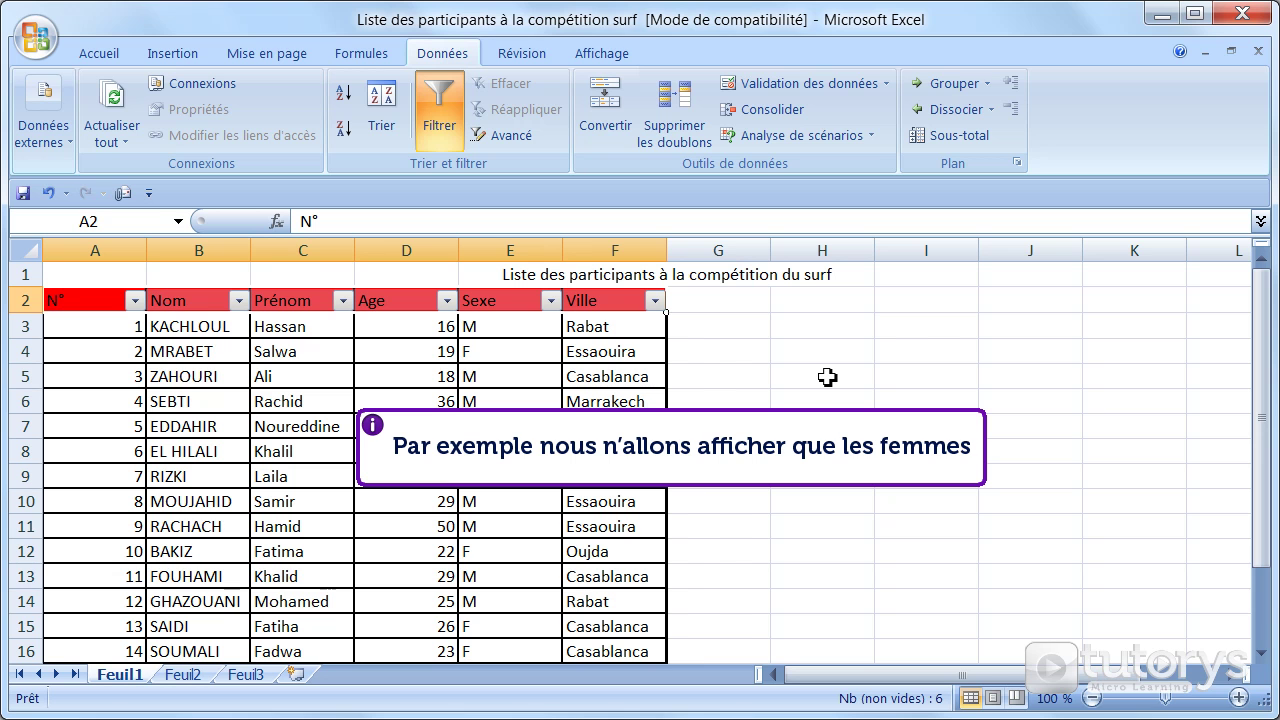
click(827, 377)
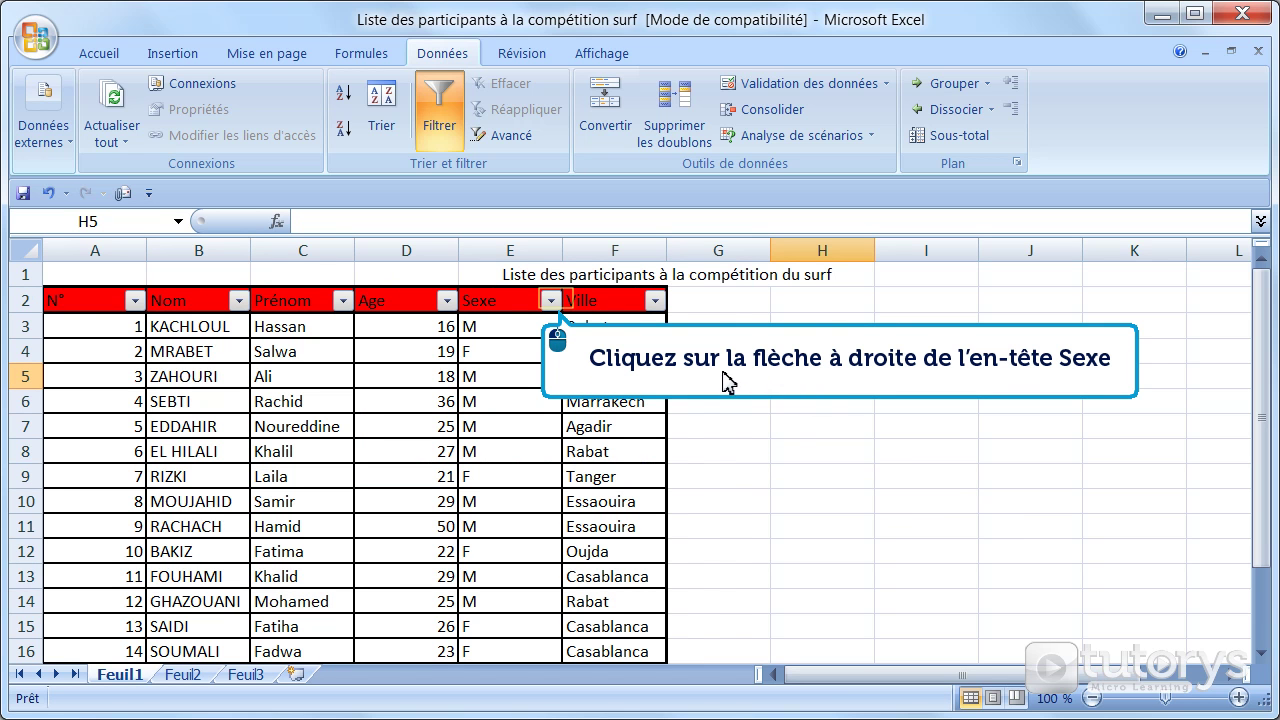
Choose the Sexe column's text filter condition 'Est égal à'
click(552, 301)
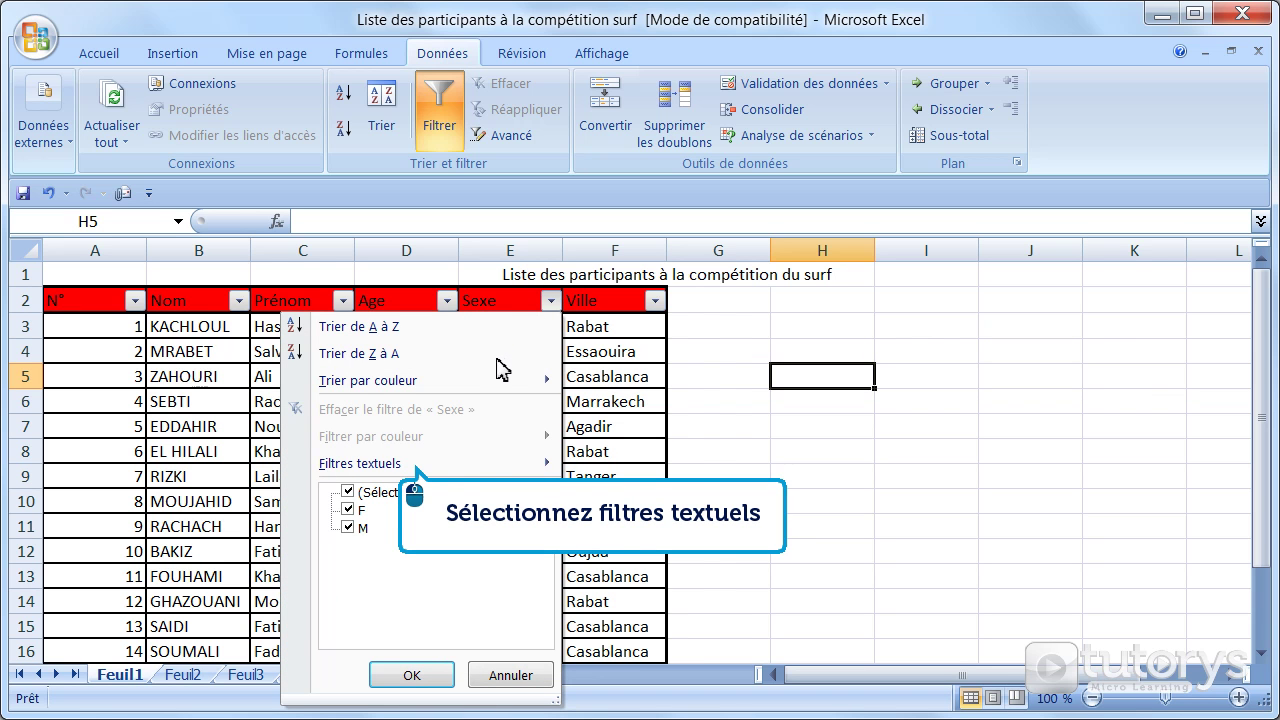
click(492, 466)
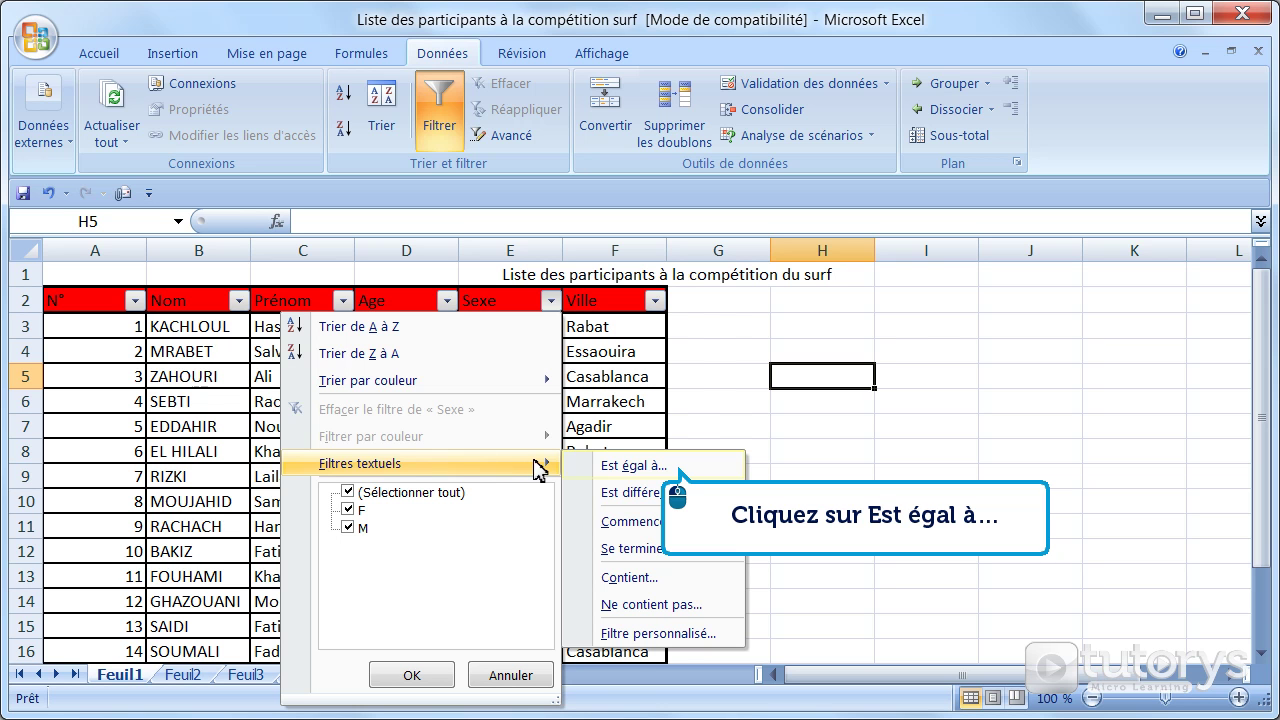
click(613, 470)
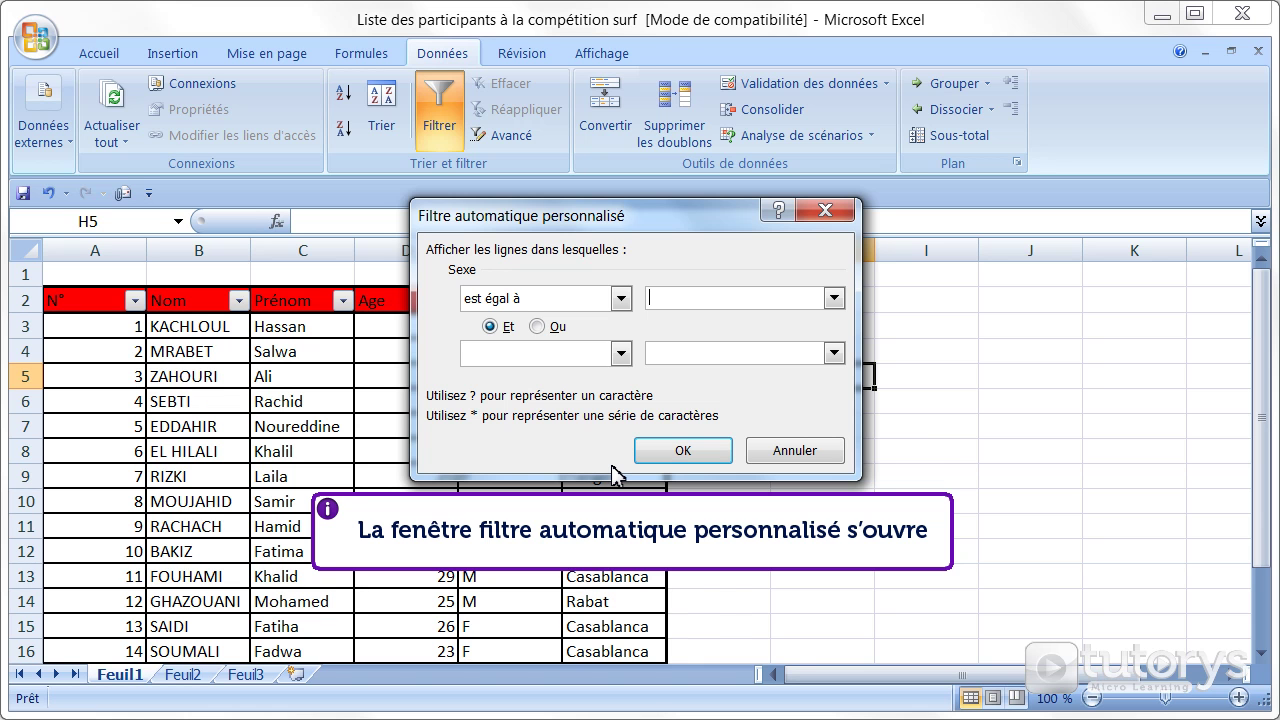
Set the Sexe condition value to F and apply, leaving 8 of 17 participants
click(835, 297)
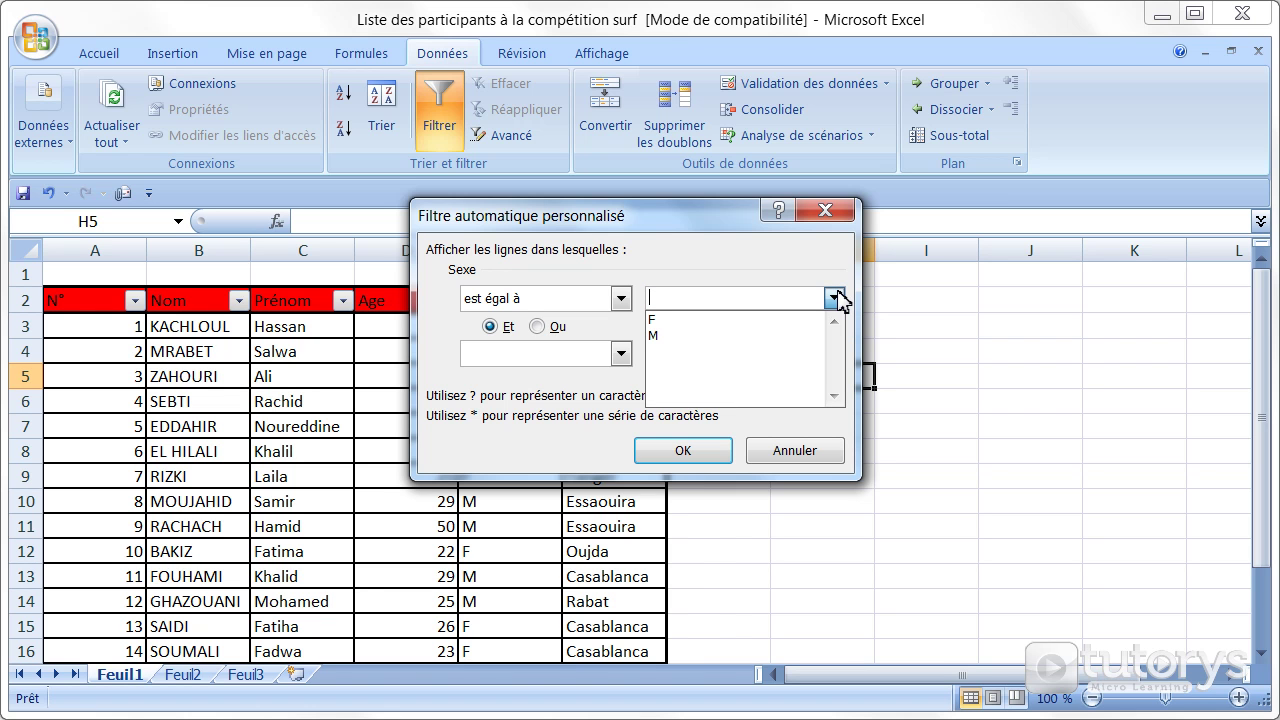
click(666, 321)
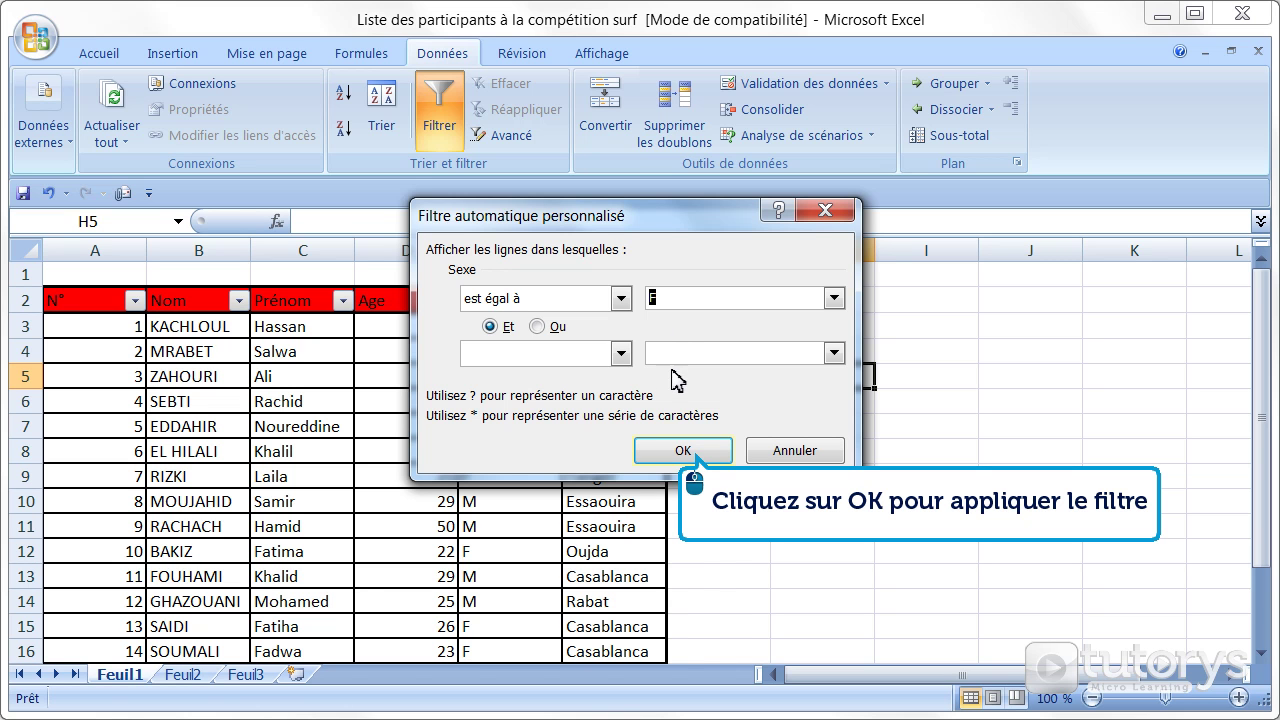
click(683, 450)
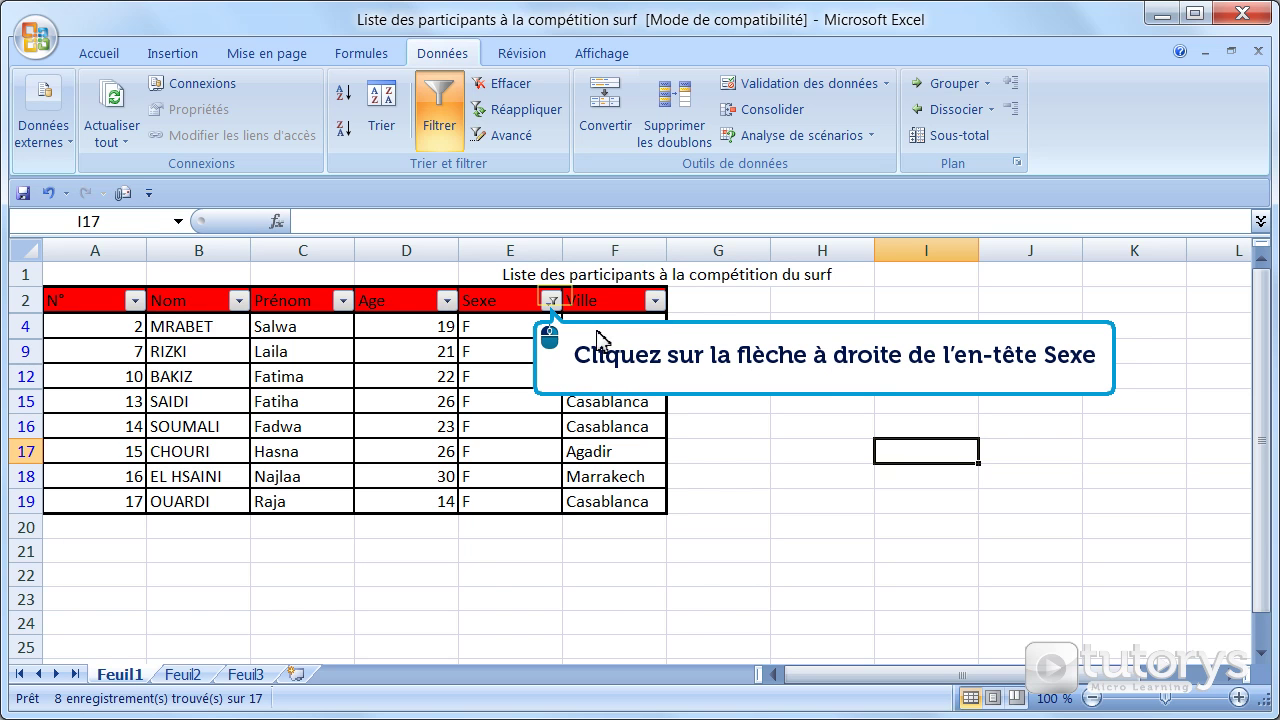
Change the Sexe filter from F to M to show the 9 male participants
click(552, 300)
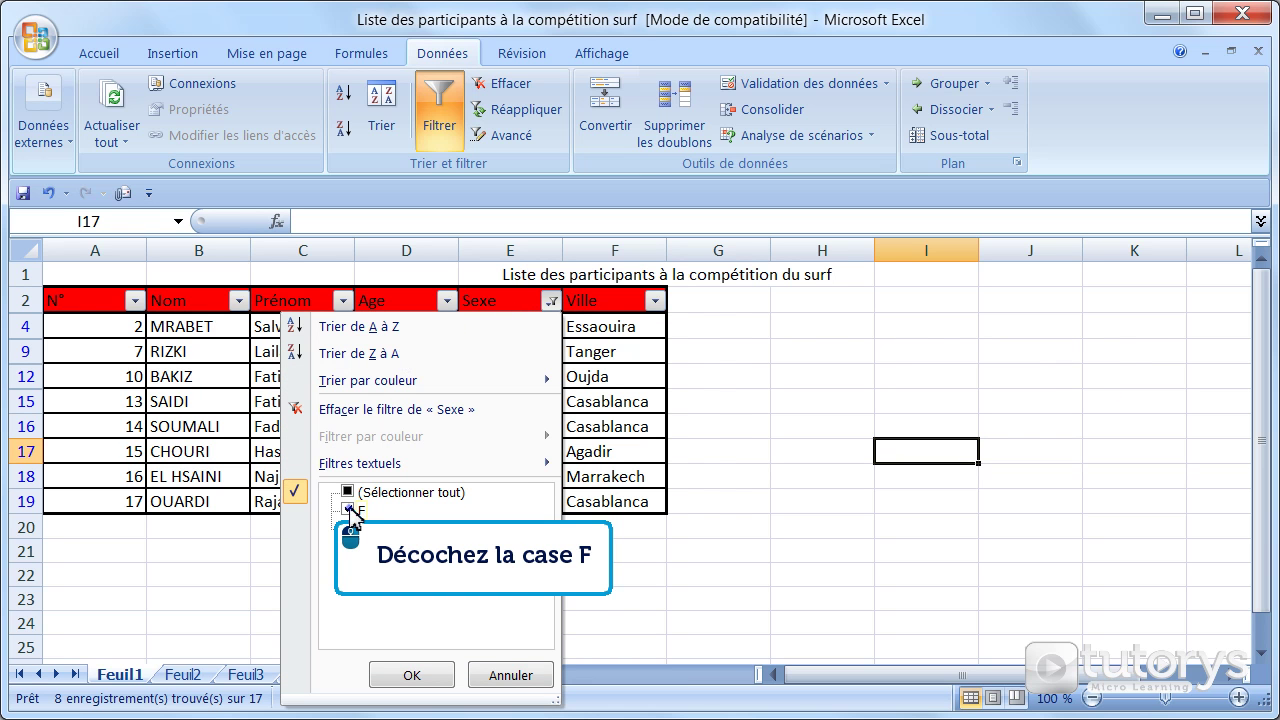
click(349, 510)
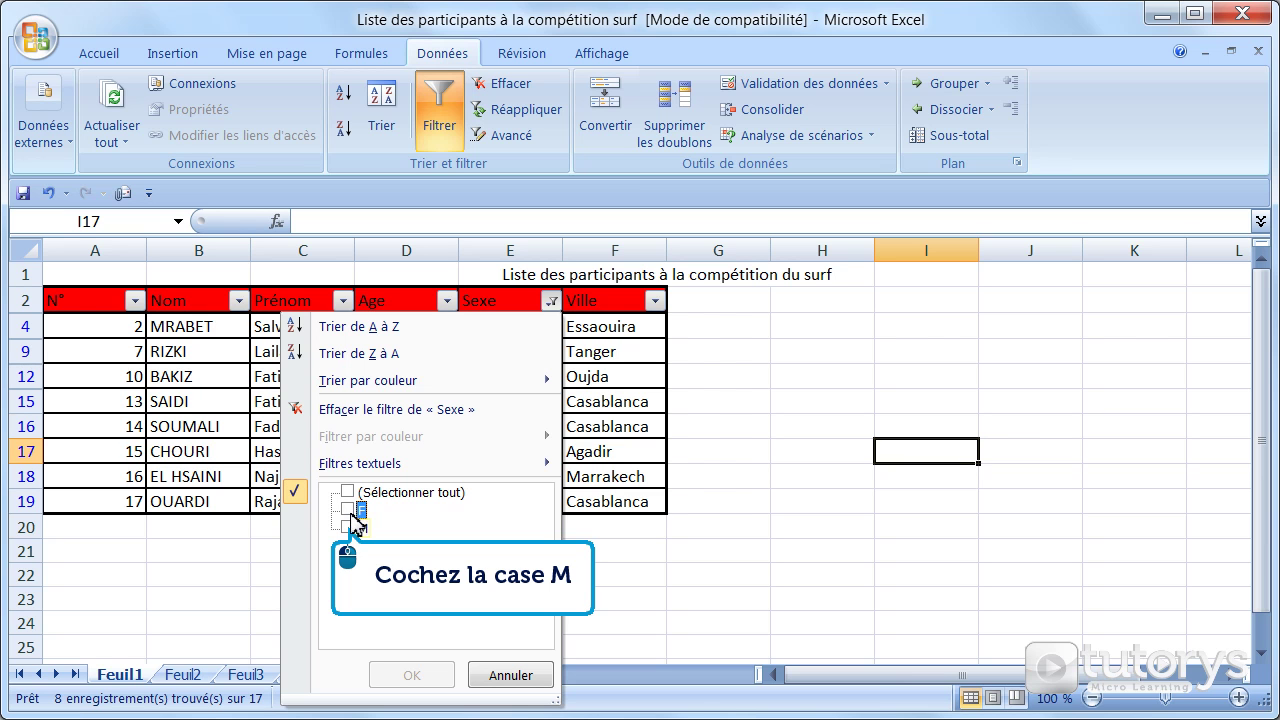
click(349, 528)
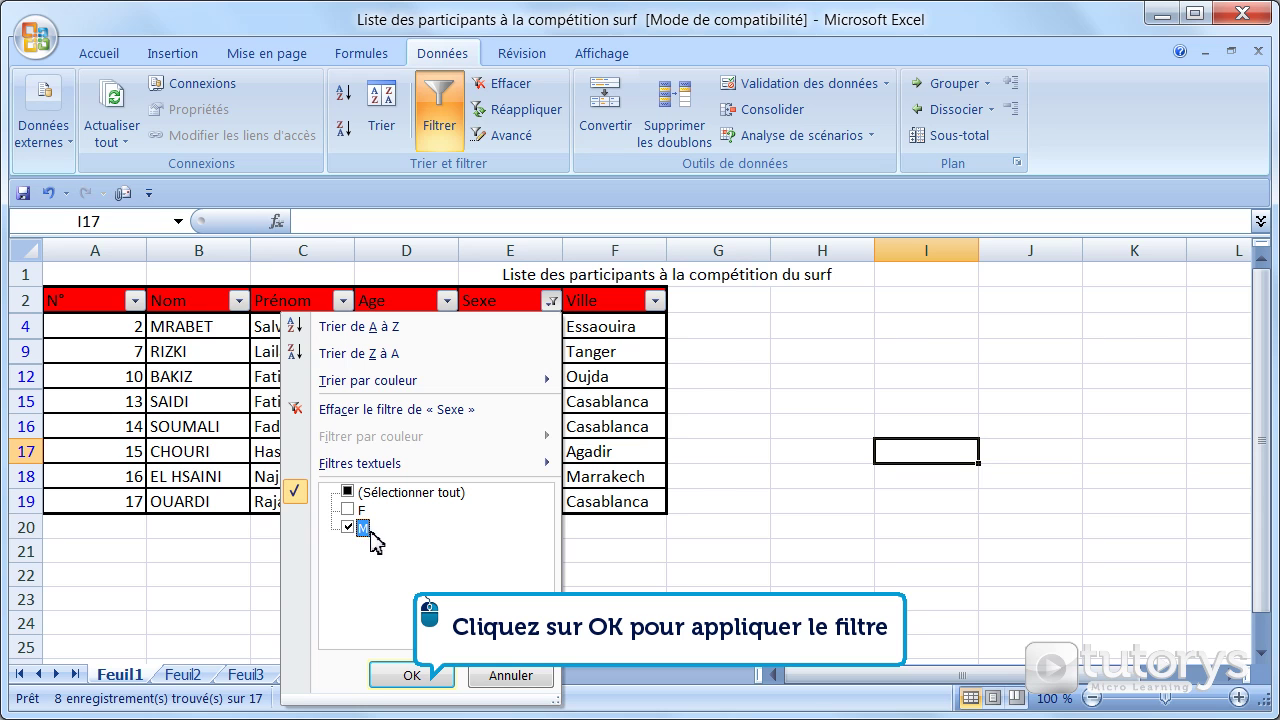
click(408, 677)
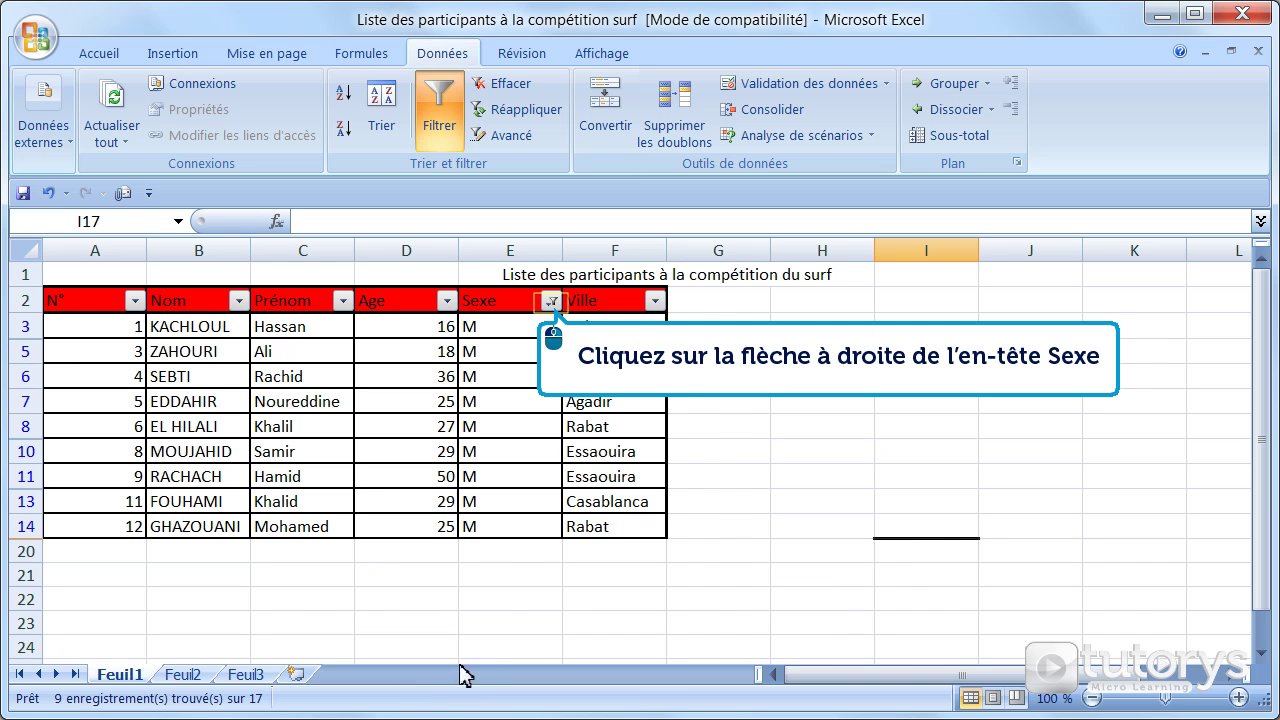
click(551, 301)
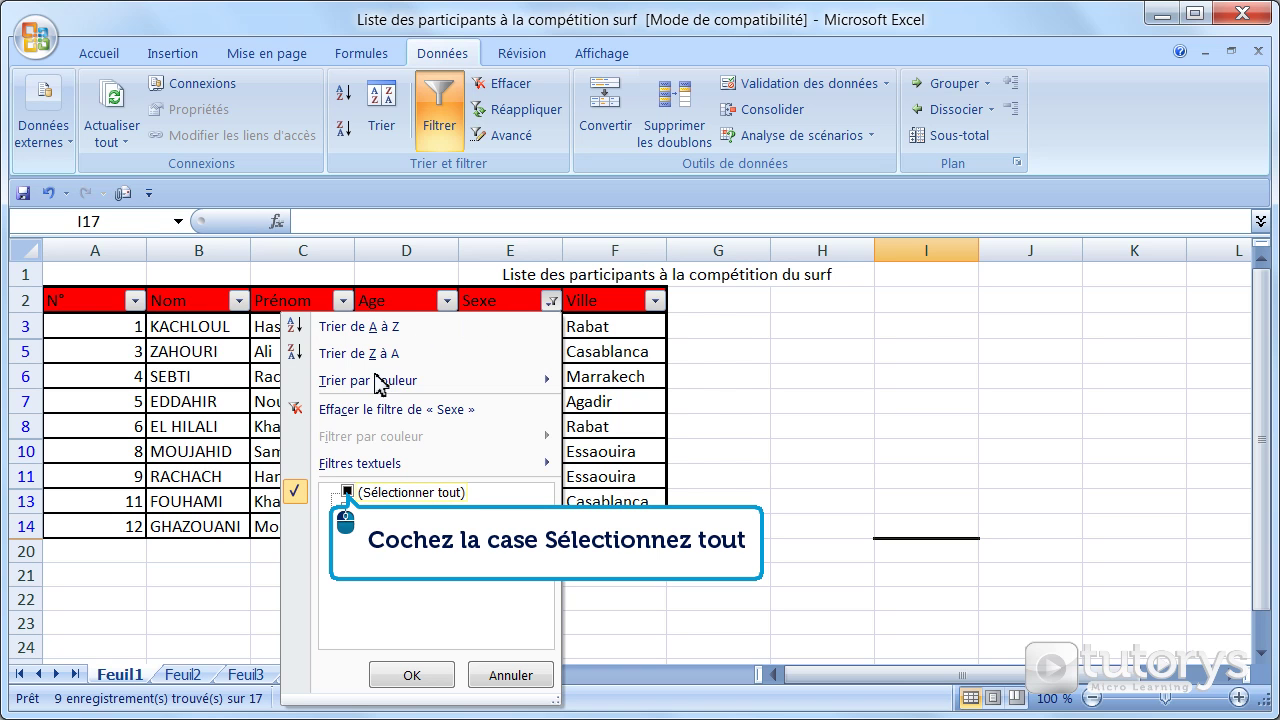
click(347, 492)
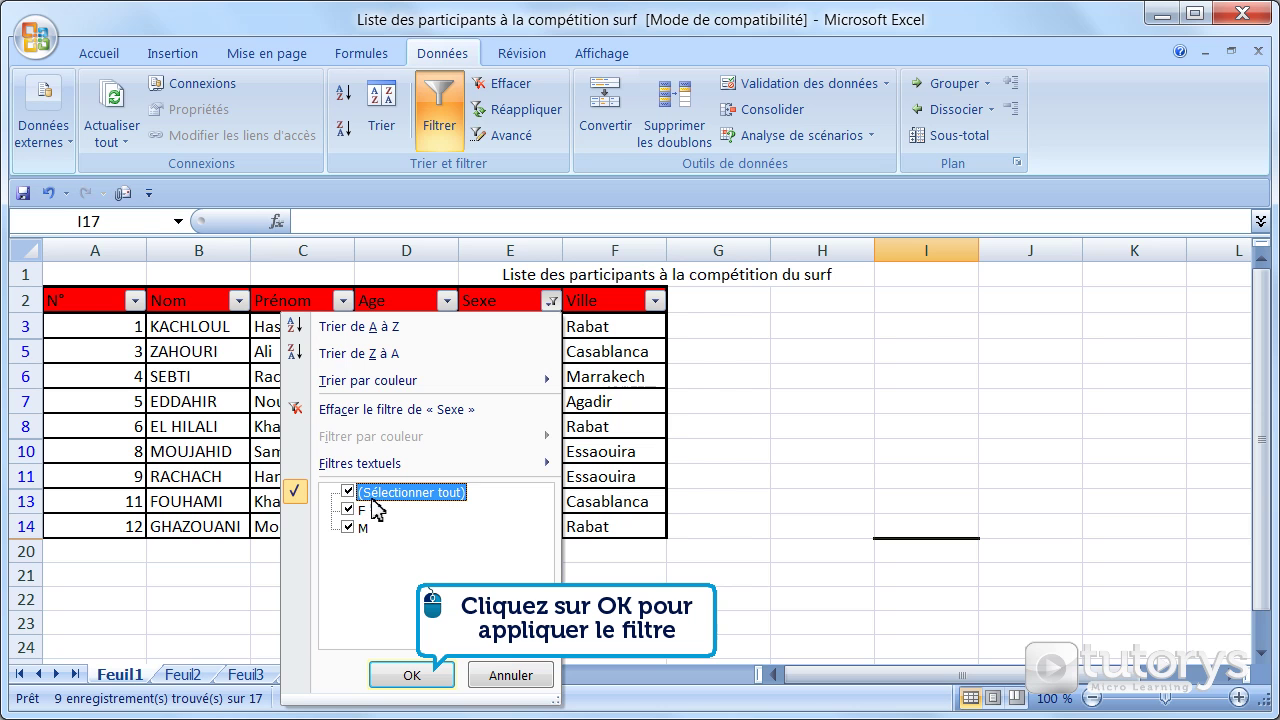
click(414, 675)
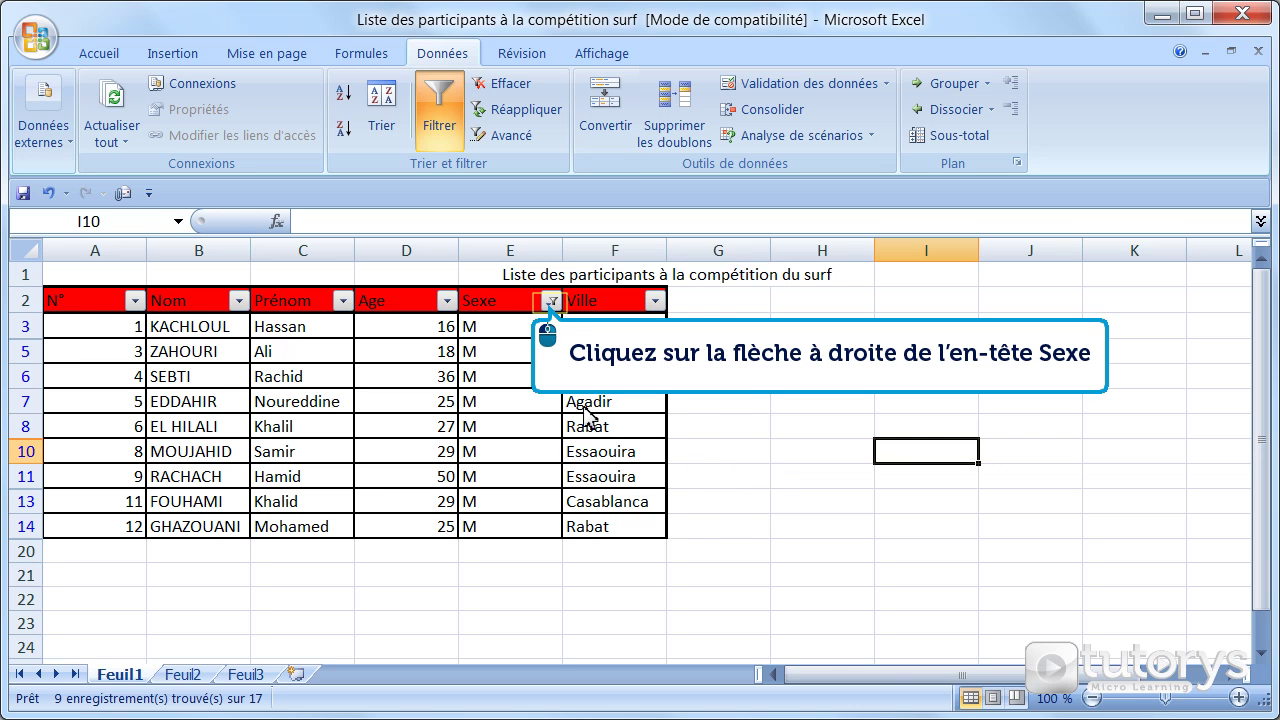
Clear the Sexe filter with Effacer le filtre de « Sexe »
click(551, 301)
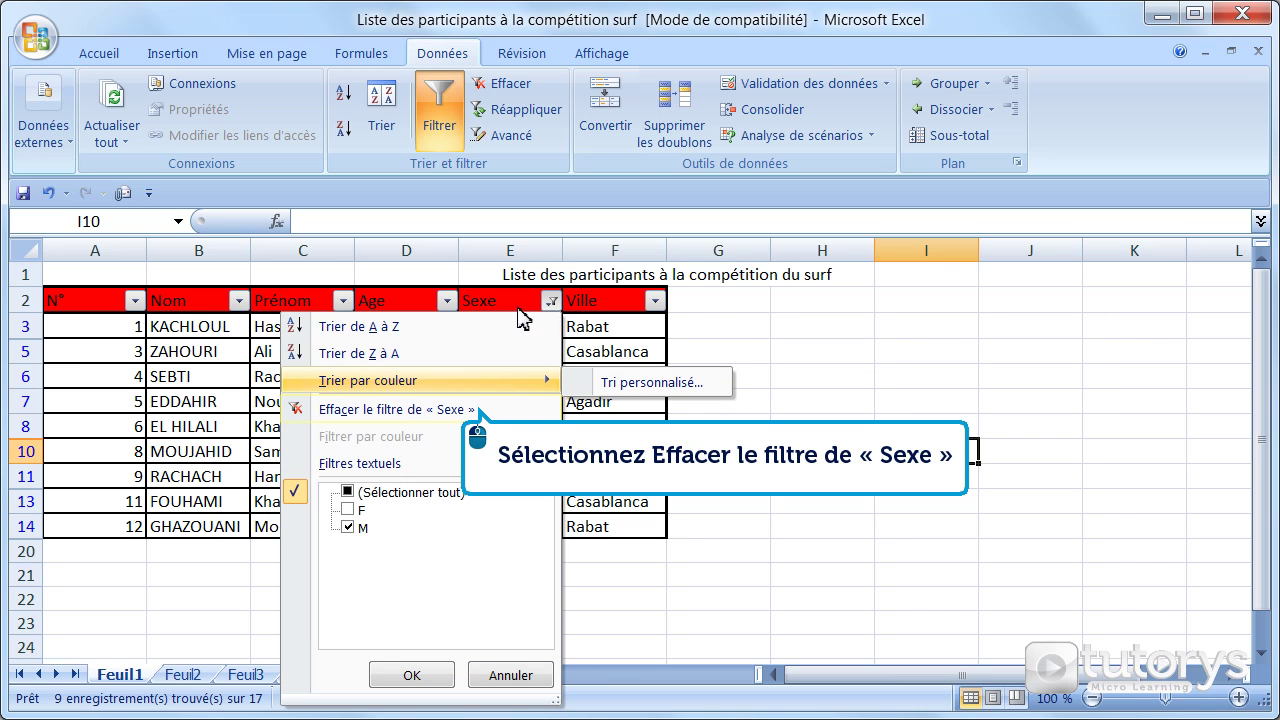
click(466, 410)
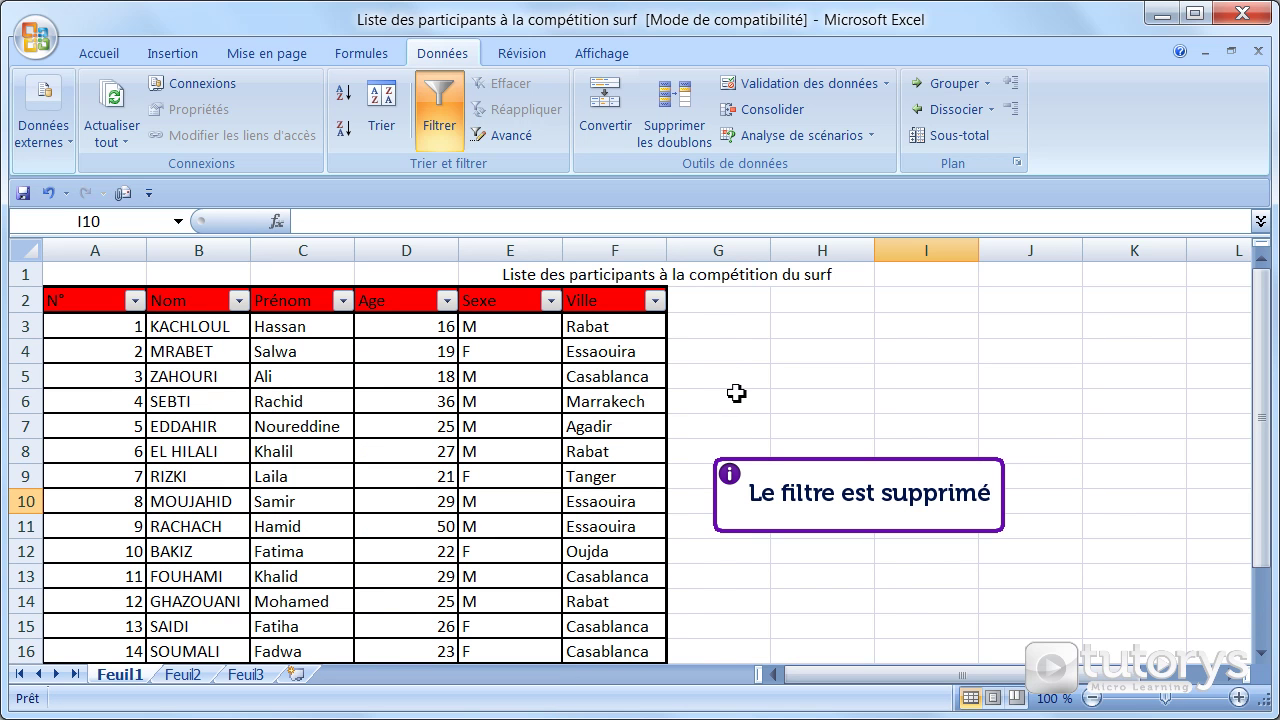